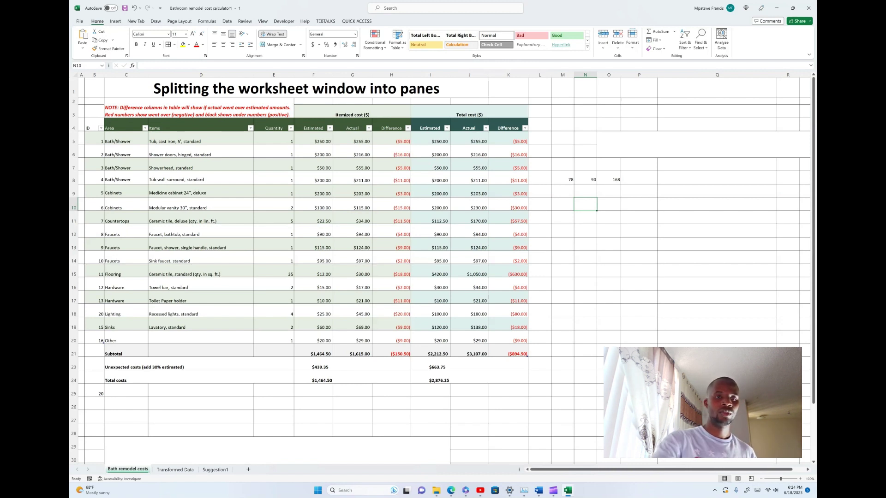
Split the Bath remodel costs worksheet window into four panes at cell N10.
key("alt+w")
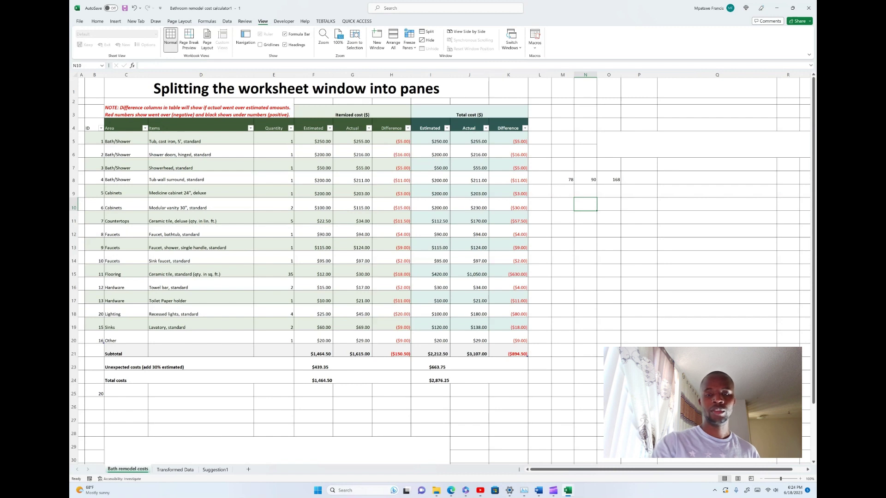
left_click(426, 31)
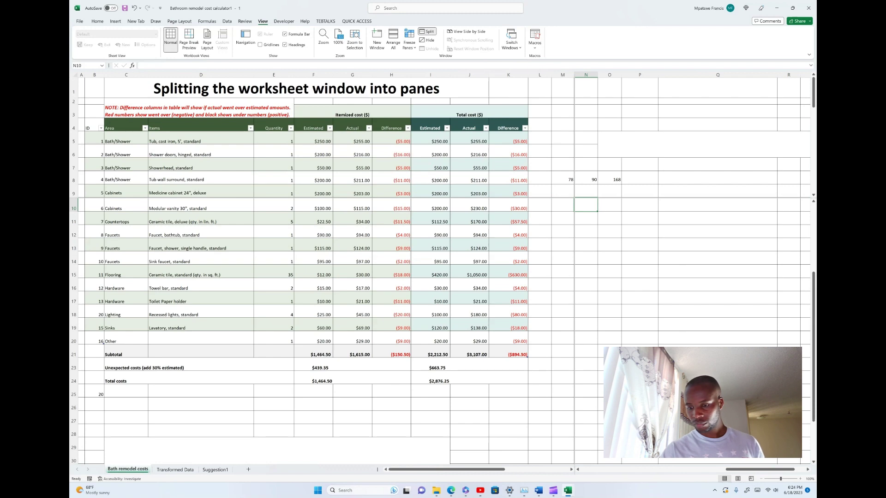
Examine the columns in the left-hand panes, from the cost table out past column AC and back, independently of the right-hand panes.
scroll(326, 268, "right", 6)
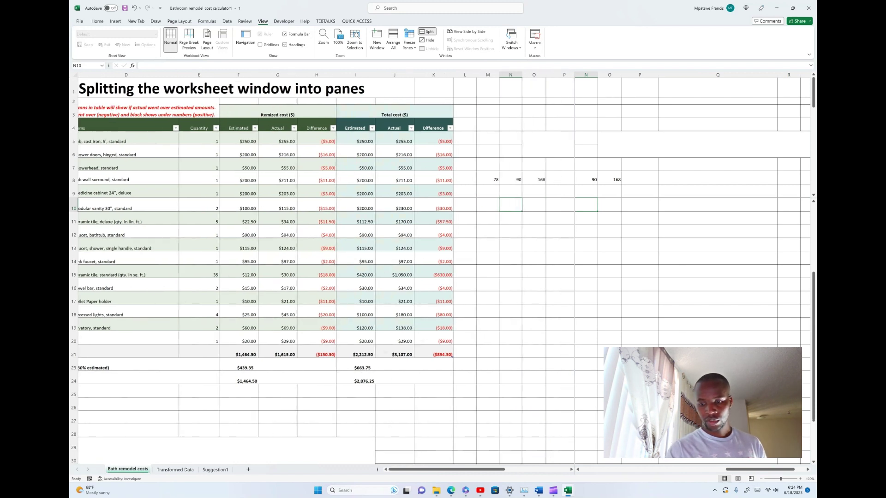
scroll(326, 268, "right", 10)
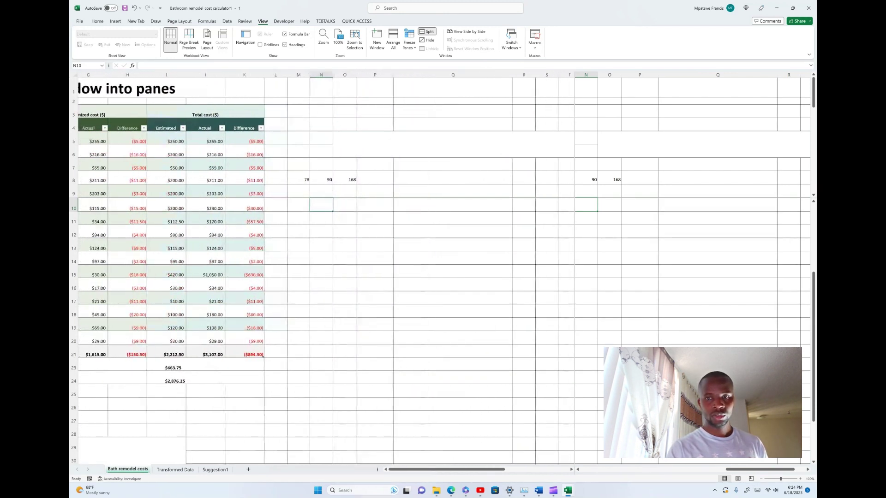
scroll(326, 268, "right", 10)
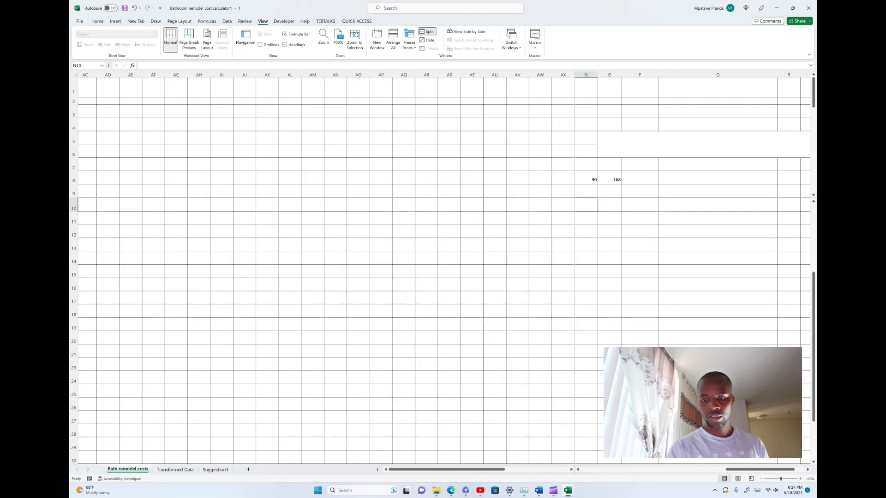
scroll(326, 268, "left", 10)
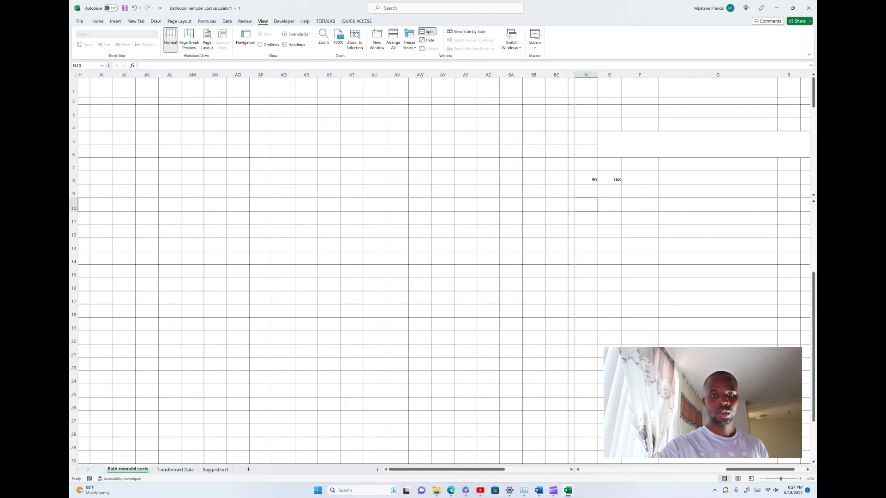
scroll(325, 268, "left", 10)
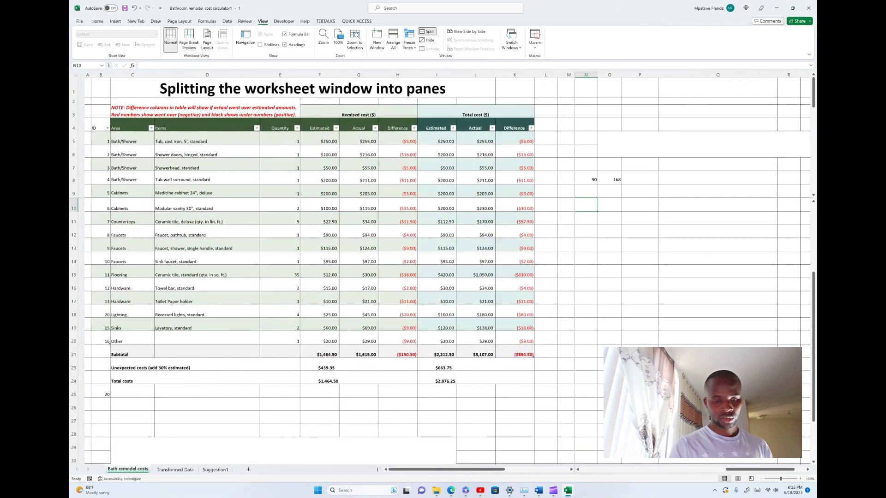
scroll(326, 268, "right", 3)
scroll(326, 268, "left", 3)
Examine the rows in the lower panes, from row 9 down to the explanatory text, with the table headings held above.
scroll(326, 323, "down", 2)
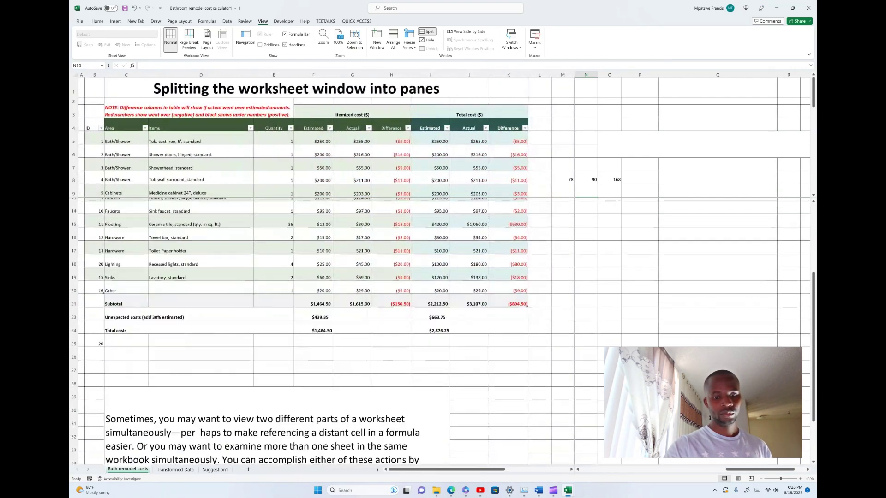
scroll(326, 323, "down", 1)
scroll(325, 323, "up", 2)
scroll(325, 323, "down", 2)
scroll(326, 323, "up", 1)
scroll(325, 323, "down", 2)
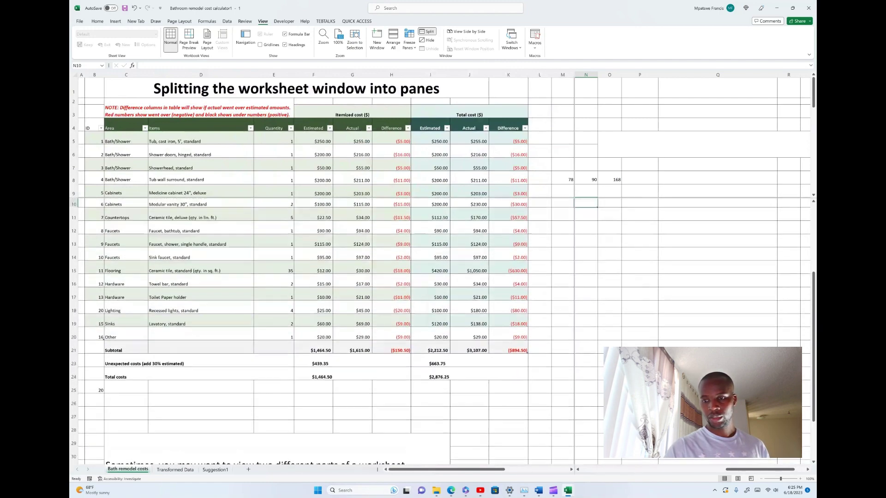
scroll(326, 323, "up", 4)
scroll(325, 323, "down", 3)
scroll(325, 323, "up", 2)
scroll(325, 323, "down", 1)
Select the Total cost Estimated header and the first Difference cell K5, and examine the rows in the upper panes.
left_click(429, 125)
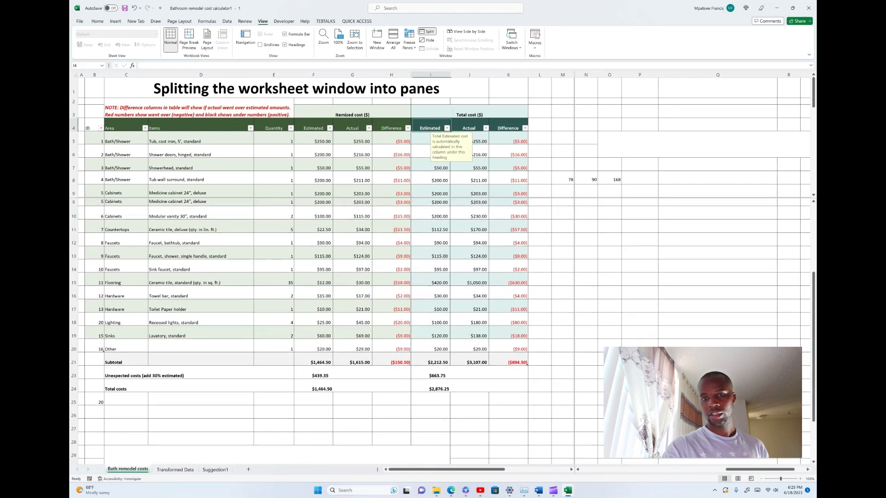
left_click(509, 140)
scroll(539, 104, "down", 1)
scroll(539, 104, "up", 1)
scroll(539, 104, "down", 1)
scroll(539, 104, "up", 1)
scroll(539, 104, "down", 1)
scroll(539, 103, "up", 1)
scroll(539, 104, "down", 1)
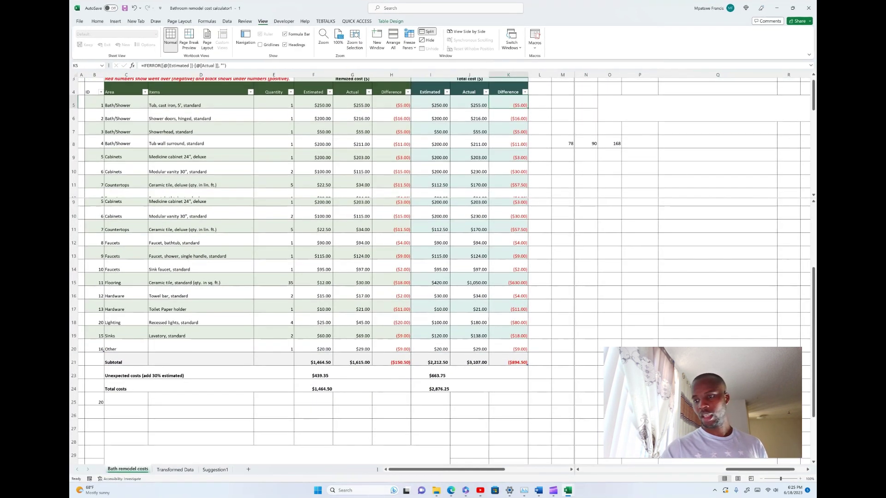
Examine the columns in the right-hand panes and compare the table rows in the upper and lower panes.
scroll(640, 211, "right", 1)
scroll(640, 211, "left", 1)
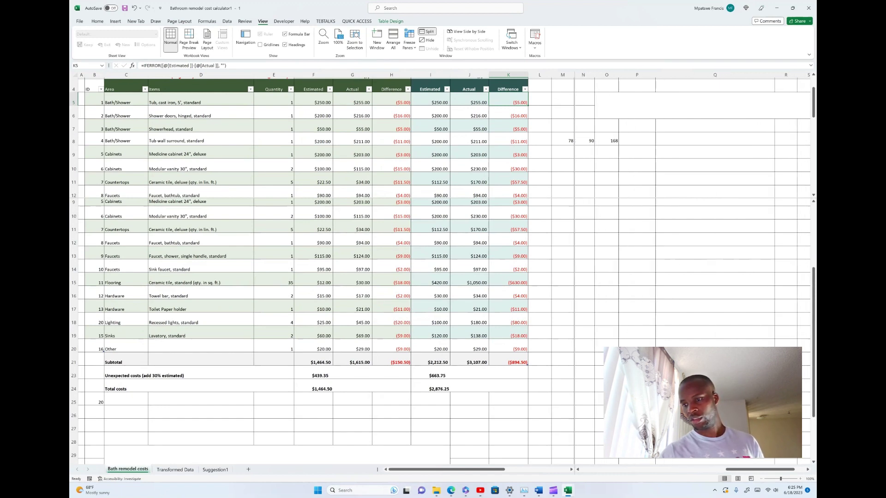
scroll(640, 211, "right", 2)
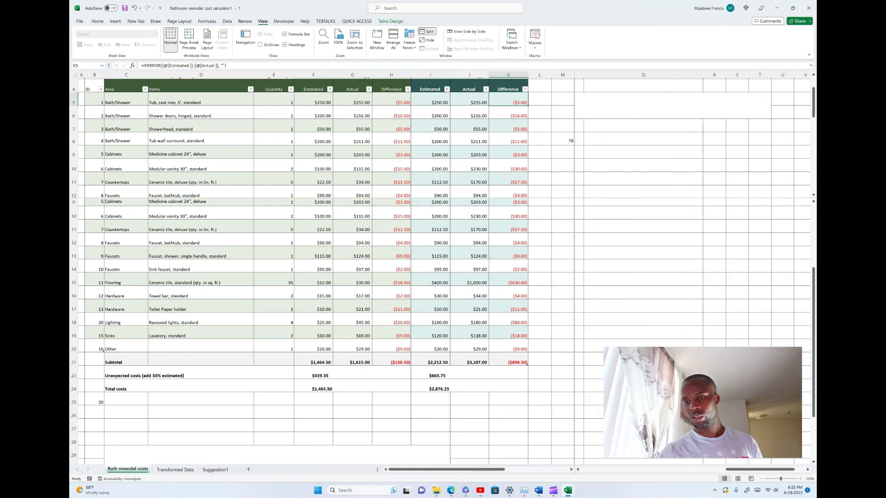
scroll(305, 323, "down", 2)
scroll(304, 323, "up", 1)
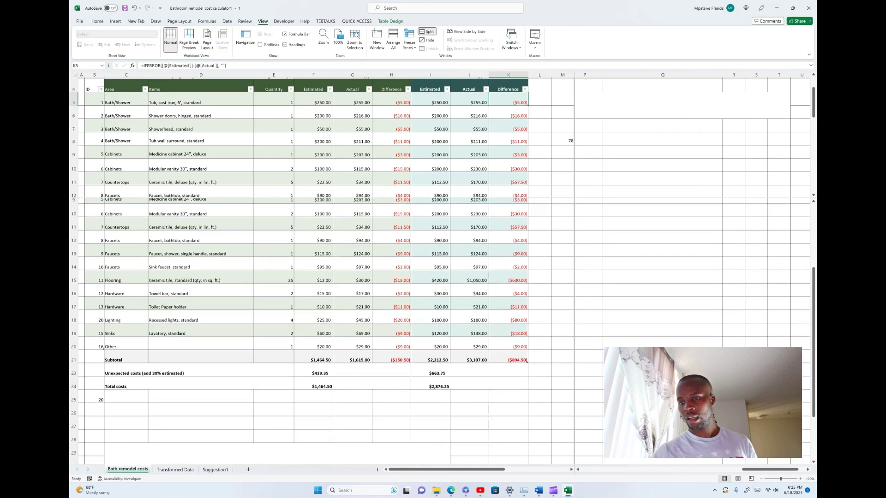
scroll(305, 323, "down", 1)
scroll(304, 323, "up", 1)
scroll(305, 139, "up", 2)
scroll(304, 138, "down", 2)
scroll(305, 139, "up", 1)
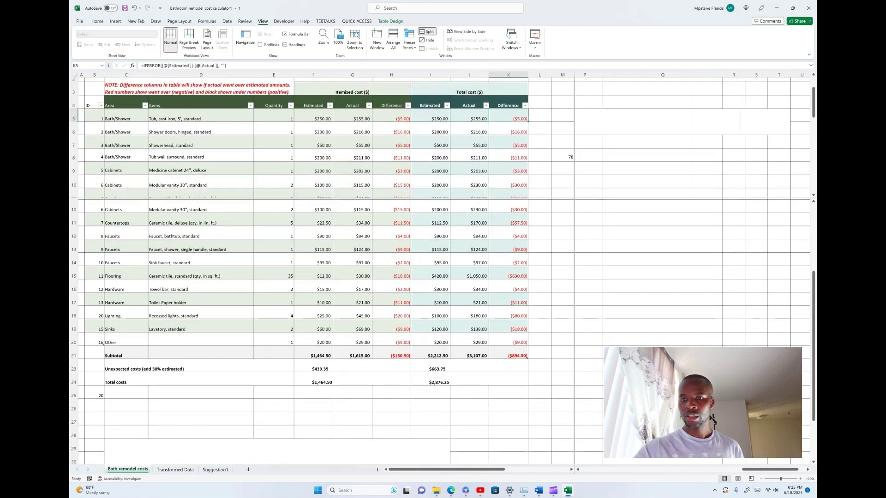
scroll(442, 138, "down", 1)
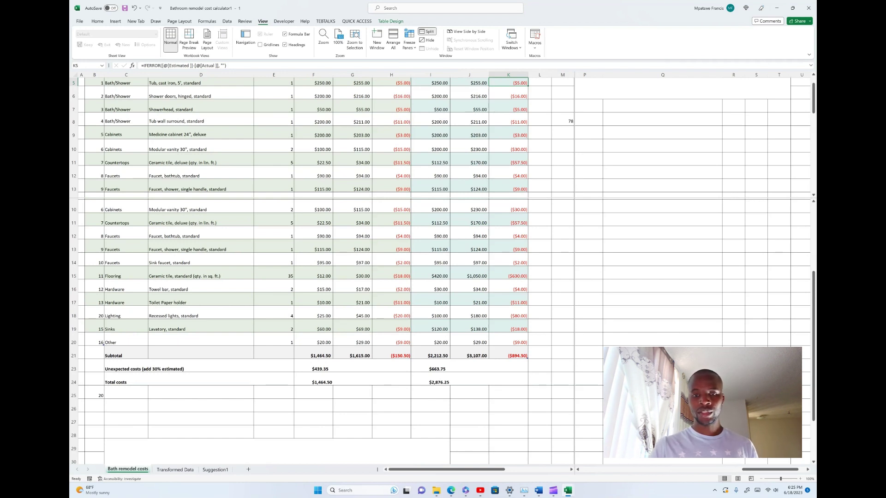
Review the later table rows, the totals and the text note across the split panes, including the columns beyond the table.
scroll(440, 138, "down", 2)
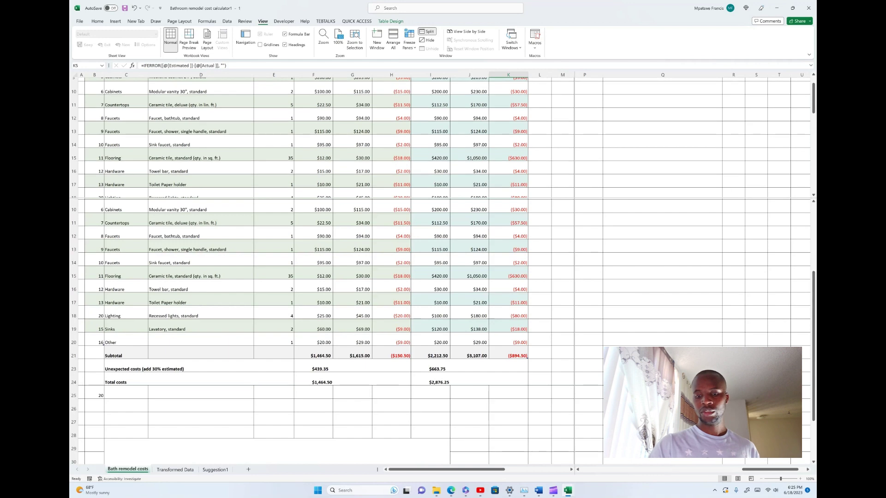
scroll(440, 330, "down", 2)
scroll(440, 330, "up", 1)
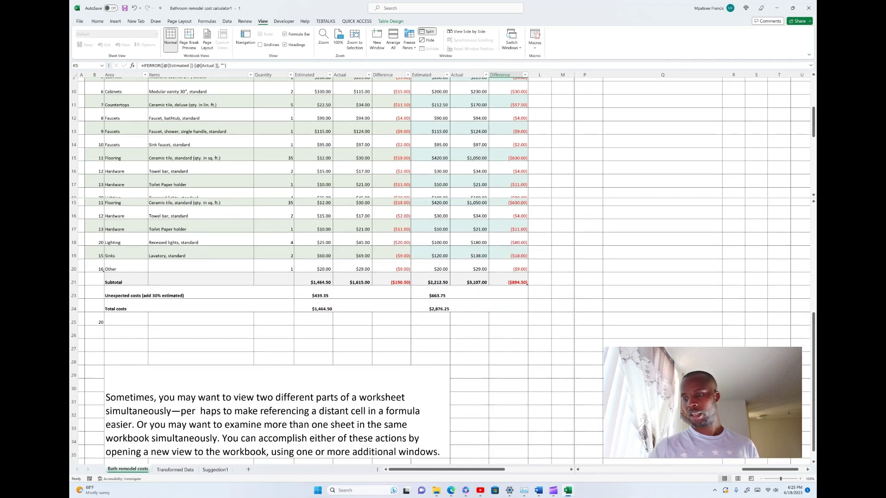
scroll(692, 272, "right", 1)
scroll(692, 272, "left", 1)
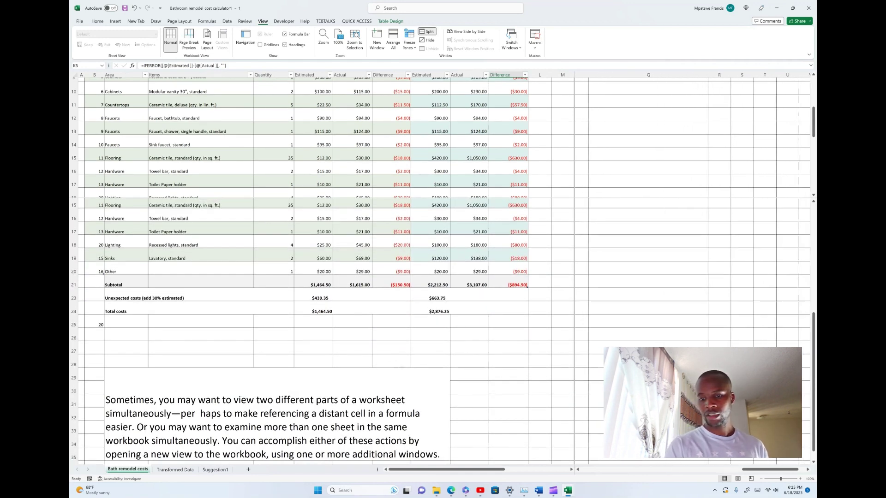
scroll(326, 273, "right", 3)
scroll(327, 272, "left", 2)
scroll(326, 273, "right", 1)
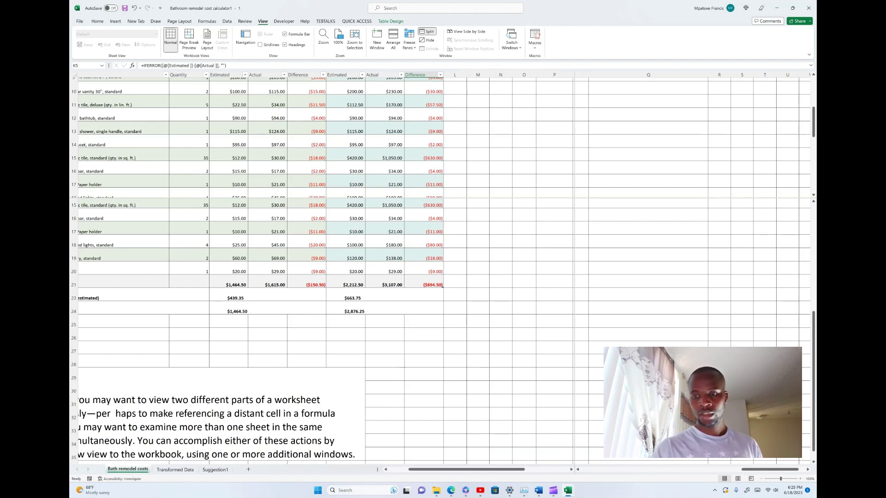
scroll(323, 267, "right", 3)
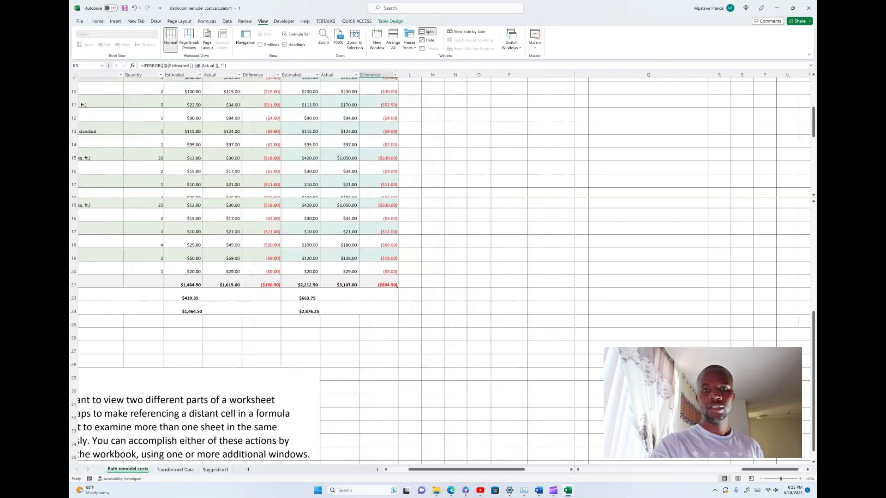
Hide the first workbook window, switch to Bathroom remodel cost calculator1 - 2, and view its empty rows below the table.
key("alt+Tab")
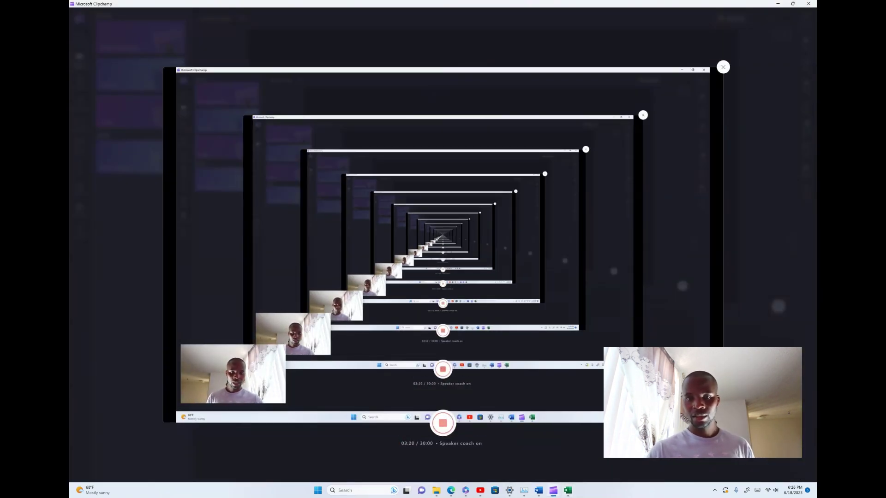
key("alt+Tab")
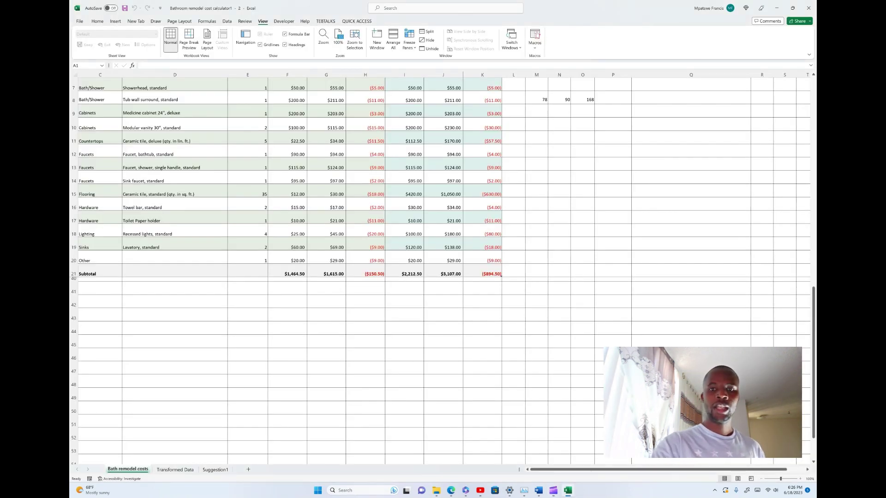
scroll(636, 269, "left", 3)
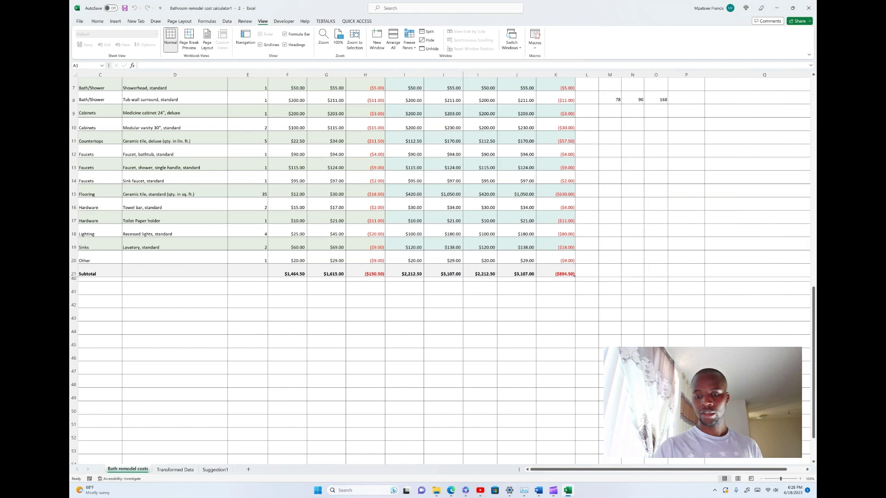
scroll(443, 371, "down", 1)
scroll(443, 369, "down", 3)
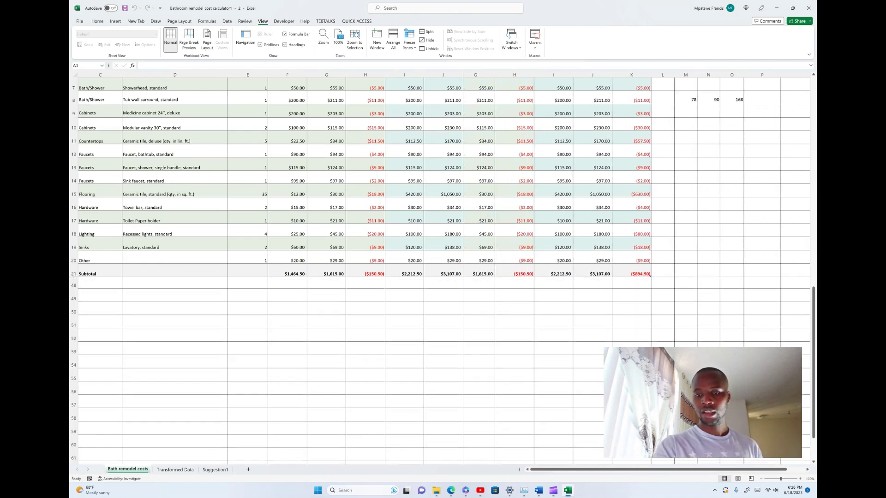
scroll(636, 267, "left", 4)
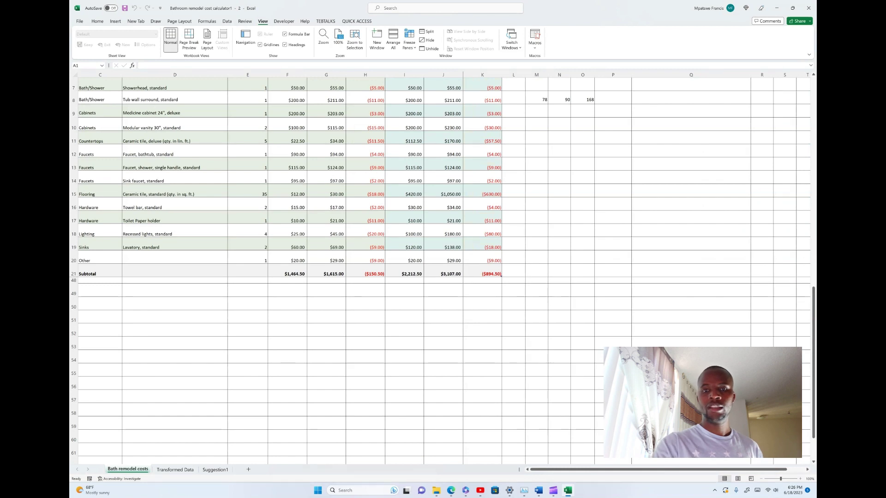
Unhide the workbook window Bathroom remodel cost calculator1 - 1.
left_click(429, 48)
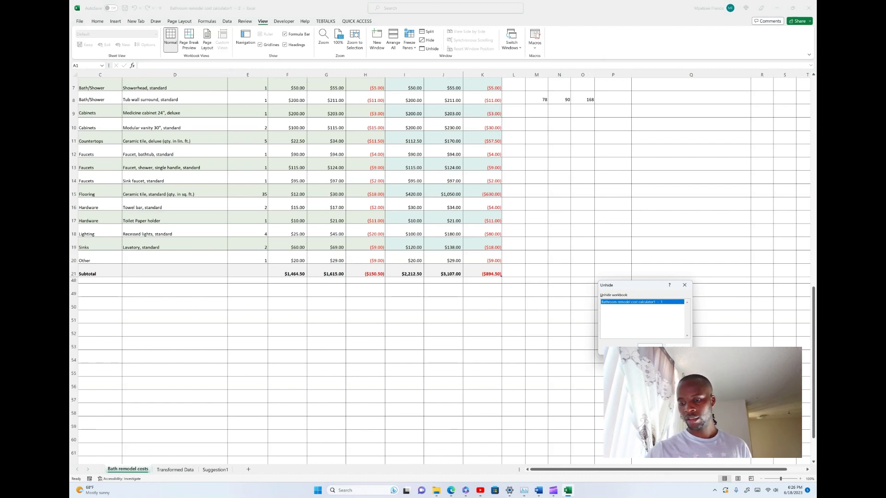
left_click_drag(627, 285, 593, 202)
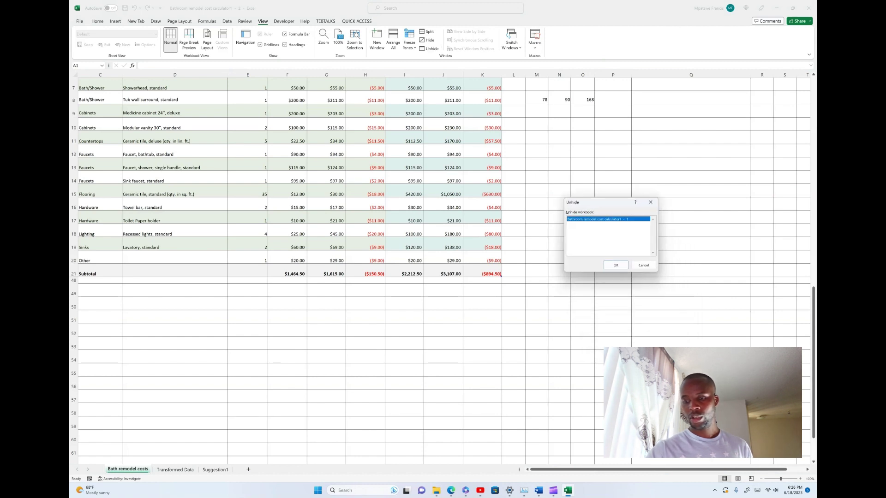
left_click(615, 265)
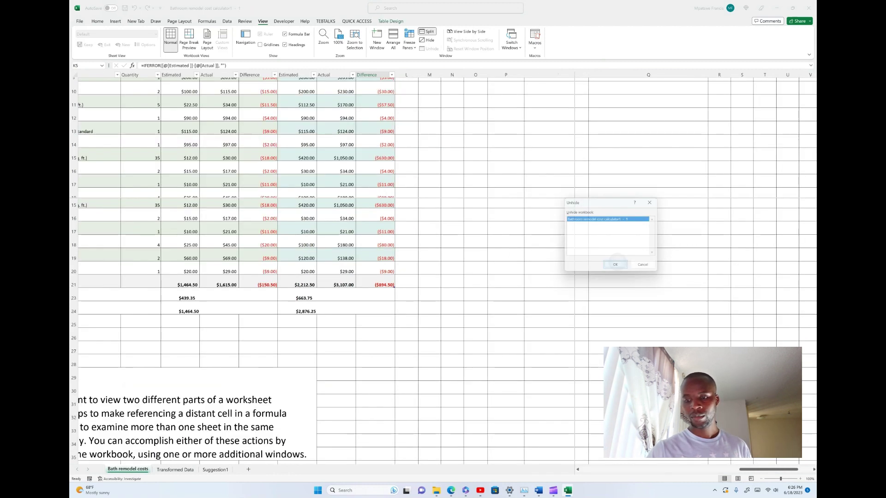
Compare the subtotal and total rows in the upper panes with the headings and first items in the lower panes.
scroll(444, 137, "up", 1)
scroll(443, 138, "down", 3)
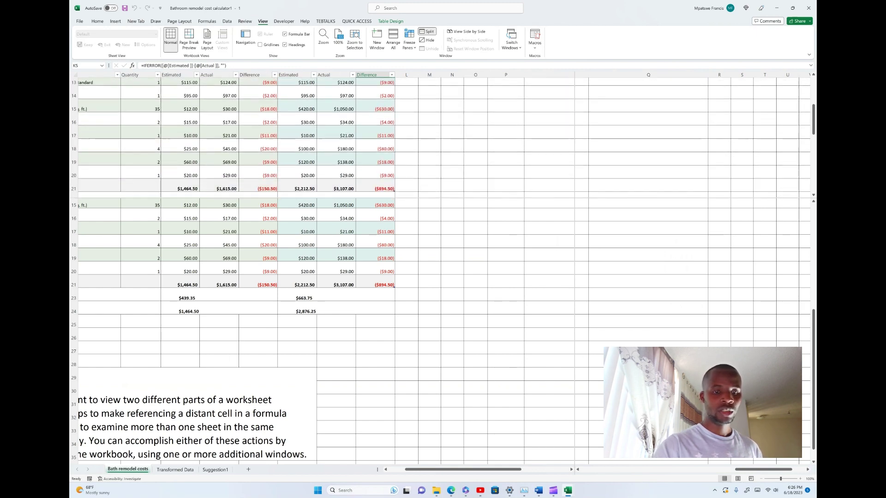
scroll(442, 330, "up", 4)
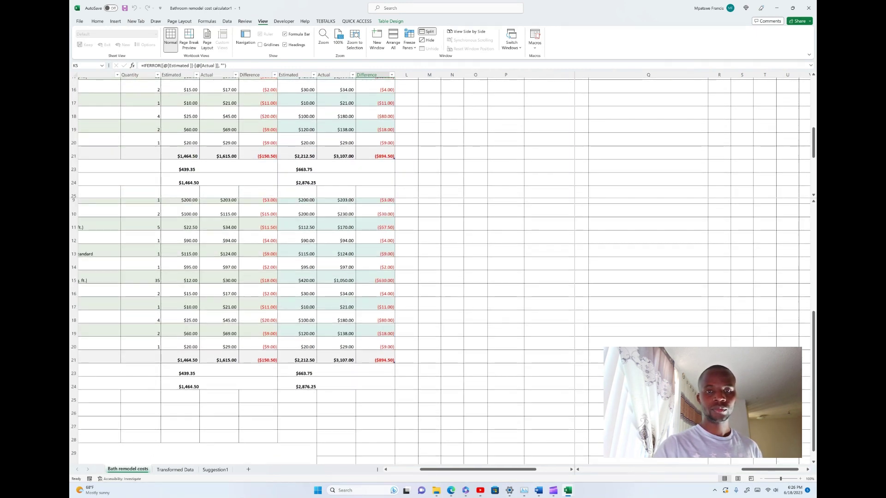
scroll(443, 330, "up", 1)
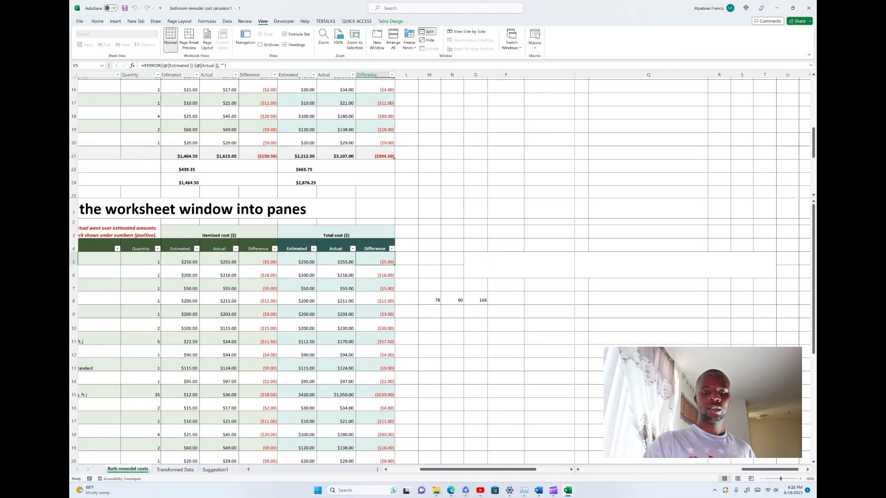
scroll(443, 138, "up", 1)
scroll(443, 137, "up", 2)
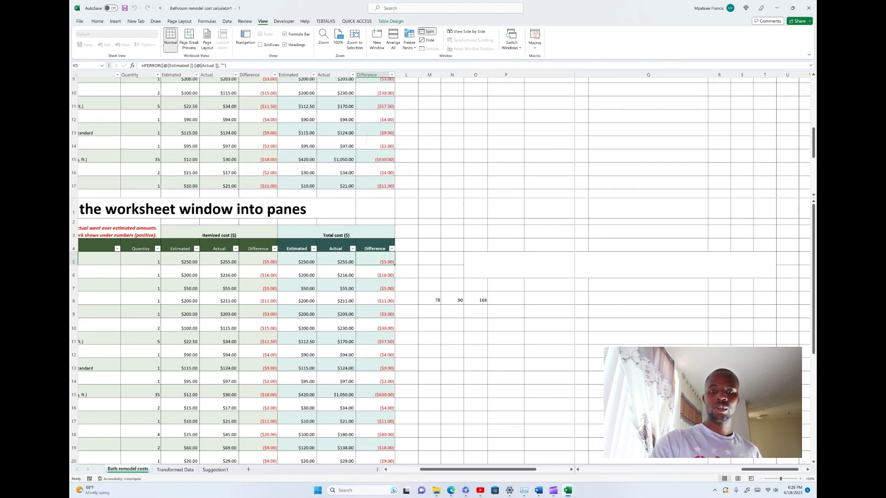
scroll(443, 138, "down", 1)
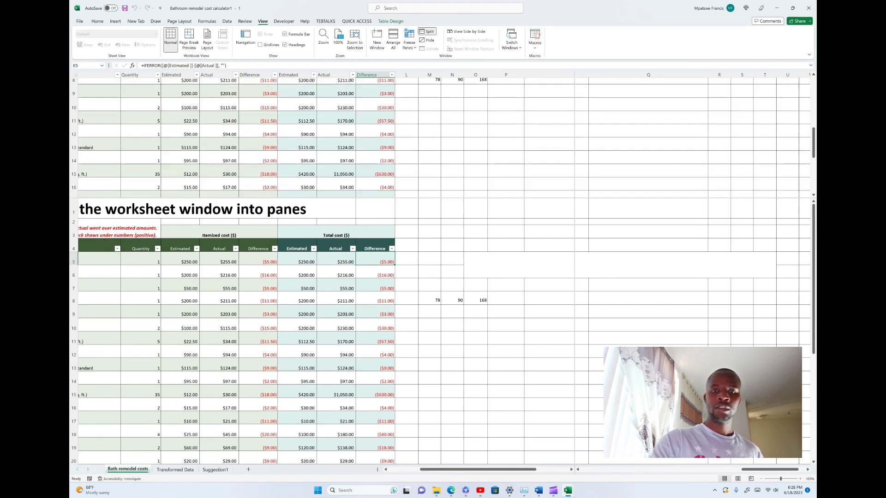
Freeze the panes of the Bath remodel costs sheet at the current split.
left_click(408, 40)
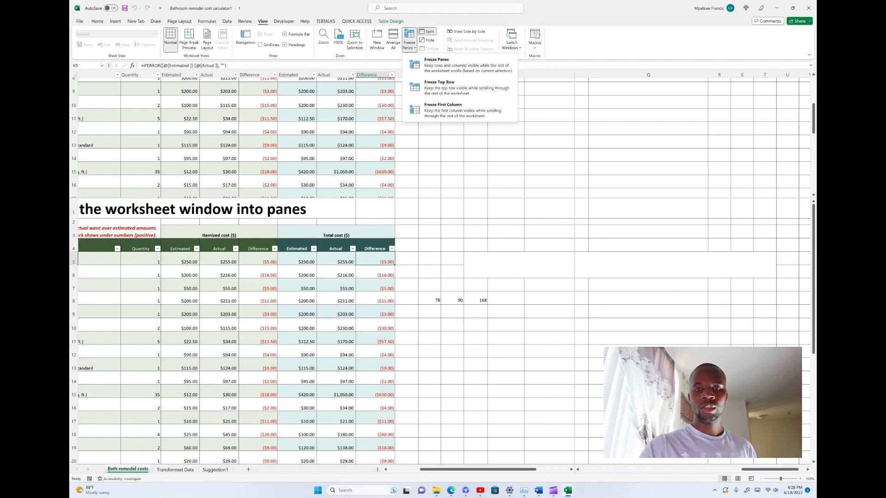
key("f")
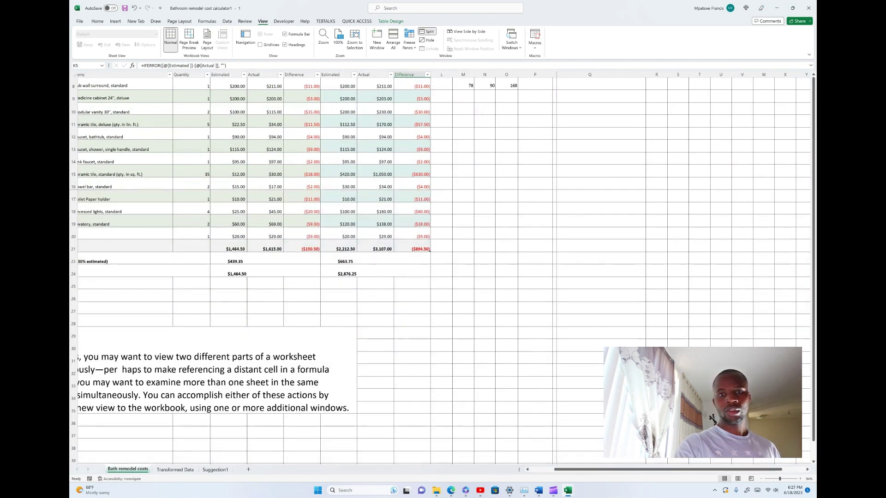
Unfreeze the panes and review the total rows, the text note and the empty rows in the lower pane.
left_click(409, 43)
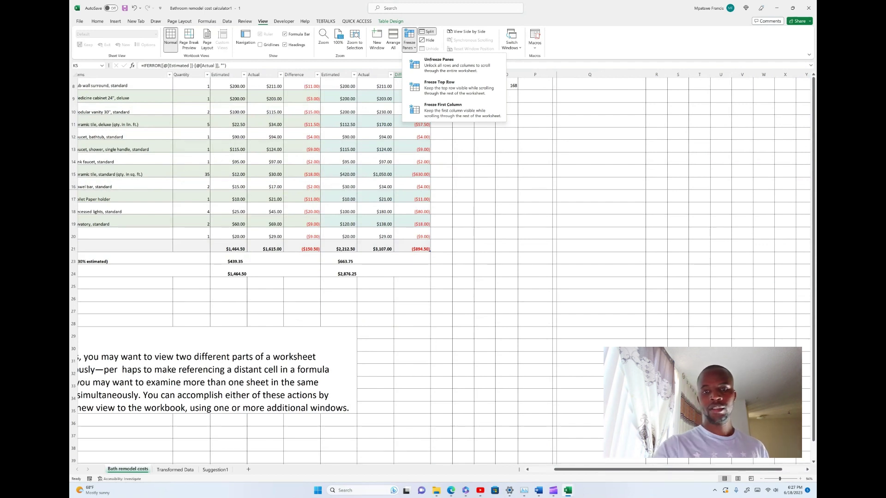
key("f")
scroll(444, 133, "down", 1)
scroll(444, 134, "down", 1)
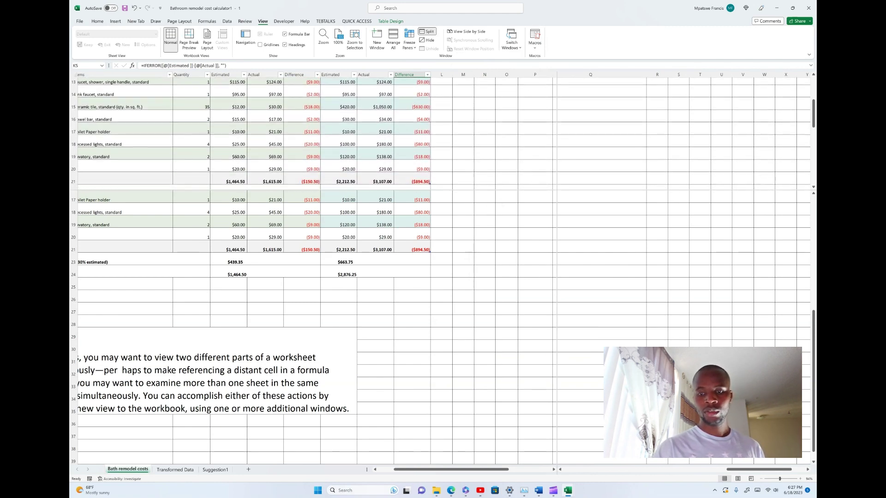
scroll(443, 300, "down", 3)
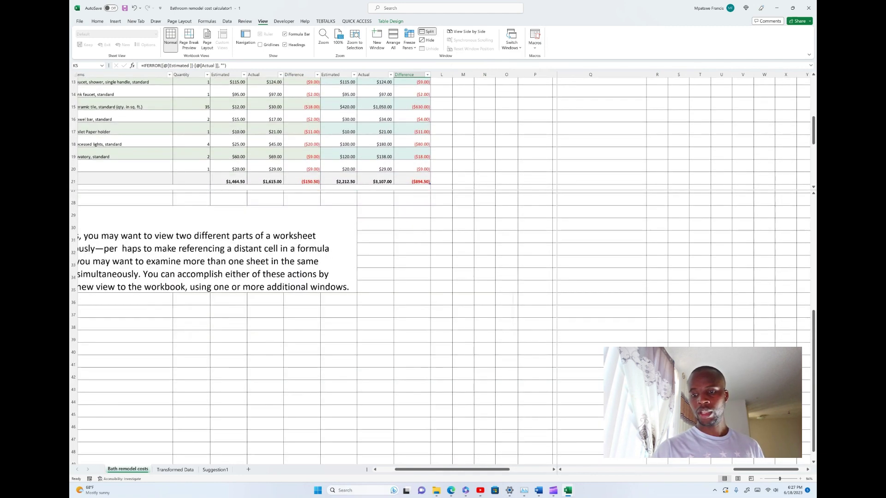
scroll(442, 300, "up", 1)
scroll(443, 300, "down", 1)
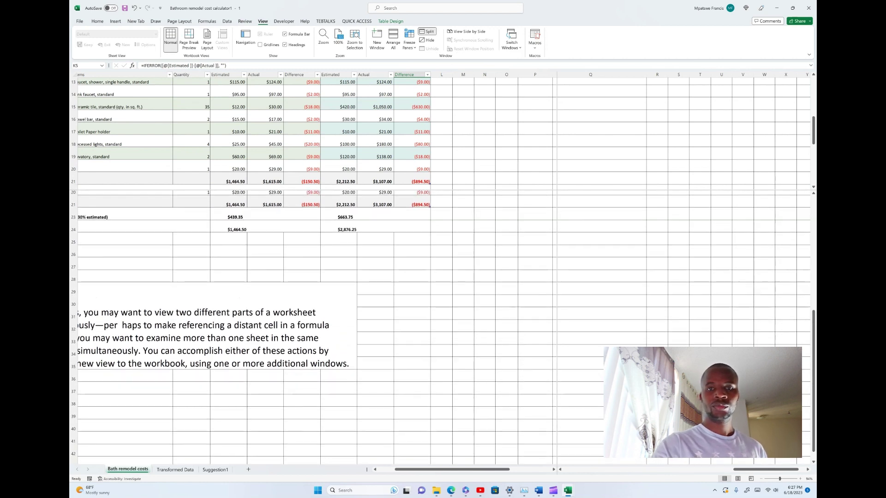
Freeze the top visible row of the sheet and view the table columns beneath it.
left_click(409, 42)
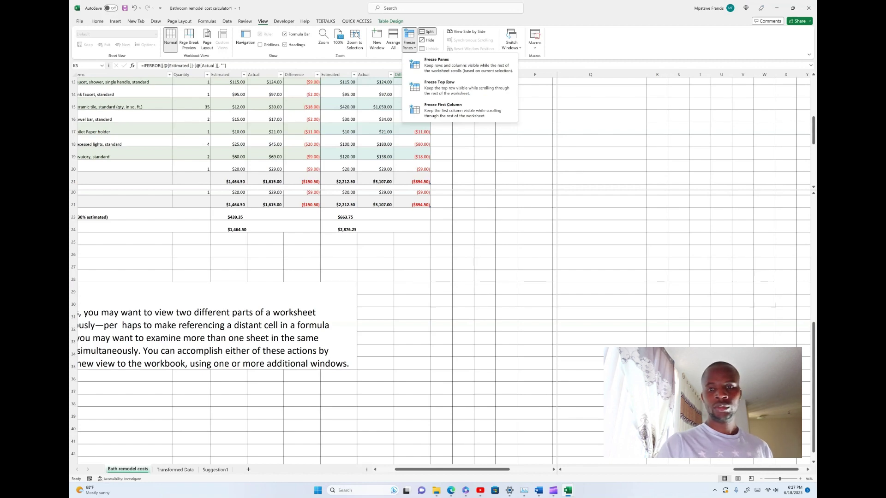
left_click(439, 87)
scroll(444, 268, "left", 2)
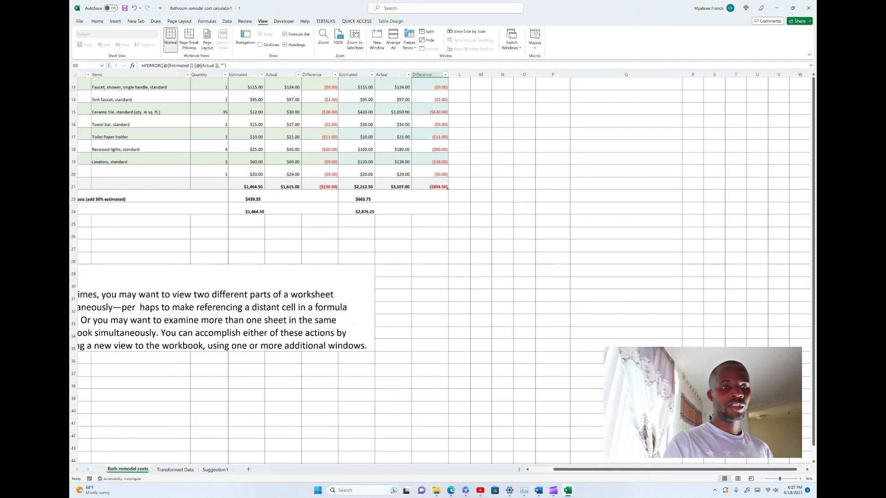
scroll(444, 268, "right", 1)
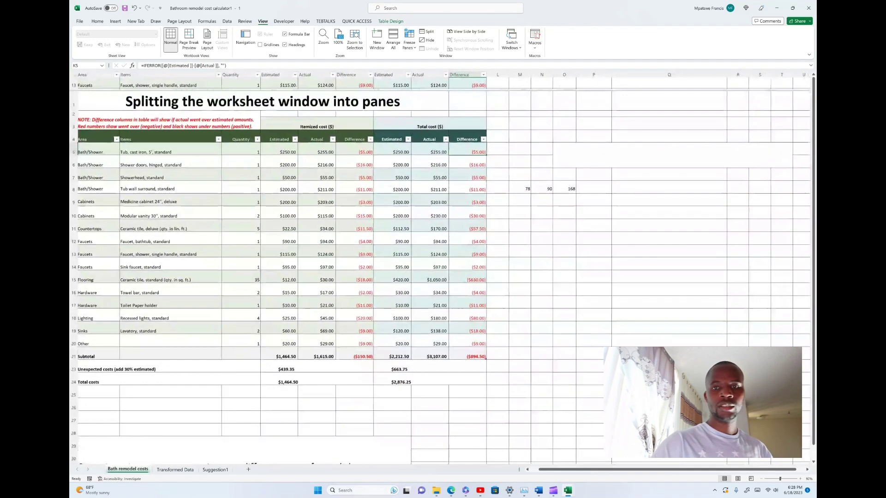
Apply Freeze Top Row again and compare the frozen row with the last table rows, the totals and the text note.
key("alt+w")
key("f")
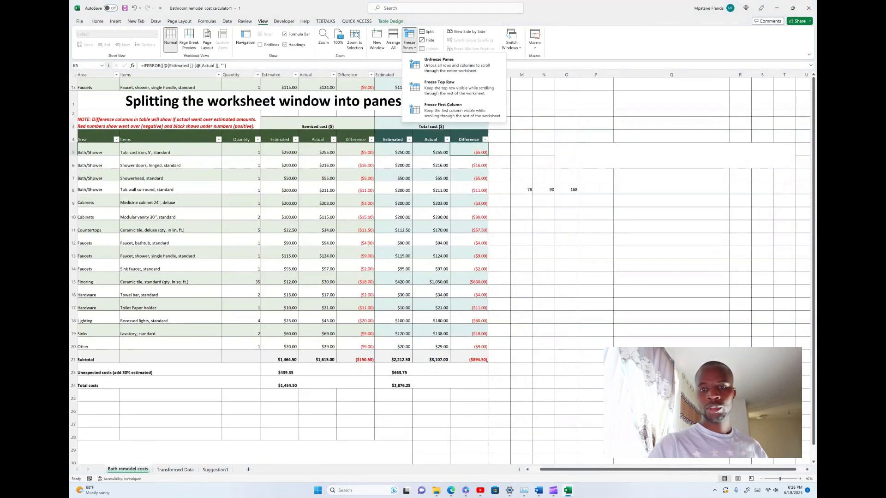
left_click(467, 82)
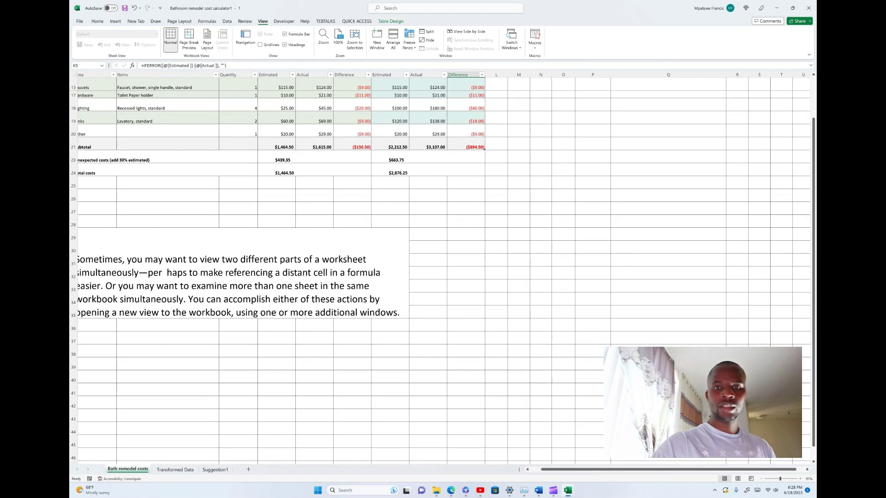
left_click(409, 41)
left_click(440, 60)
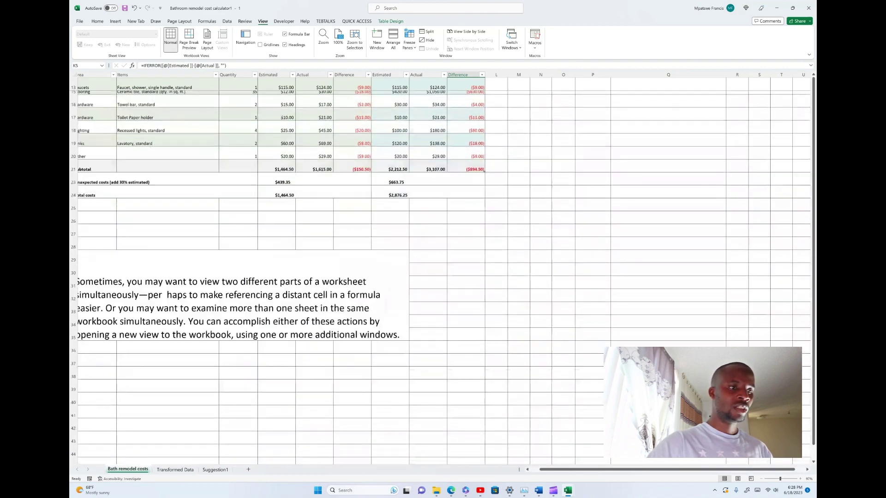
scroll(443, 267, "down", 2)
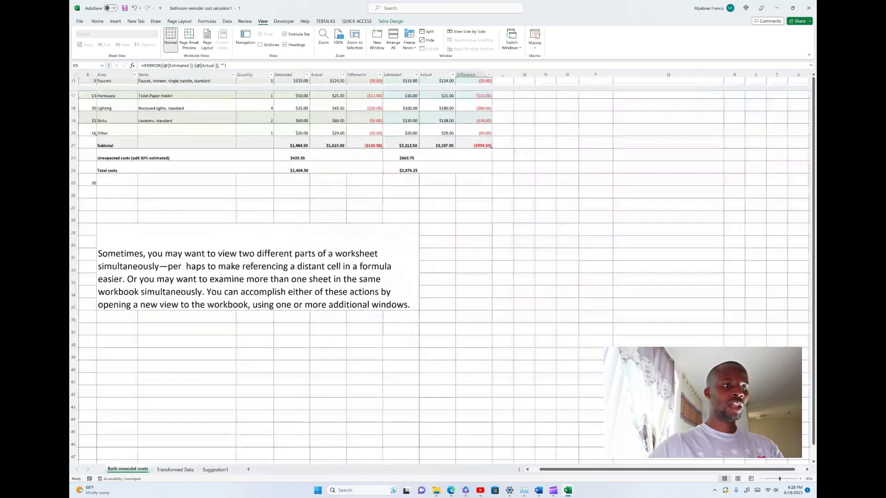
scroll(440, 264, "right", 3)
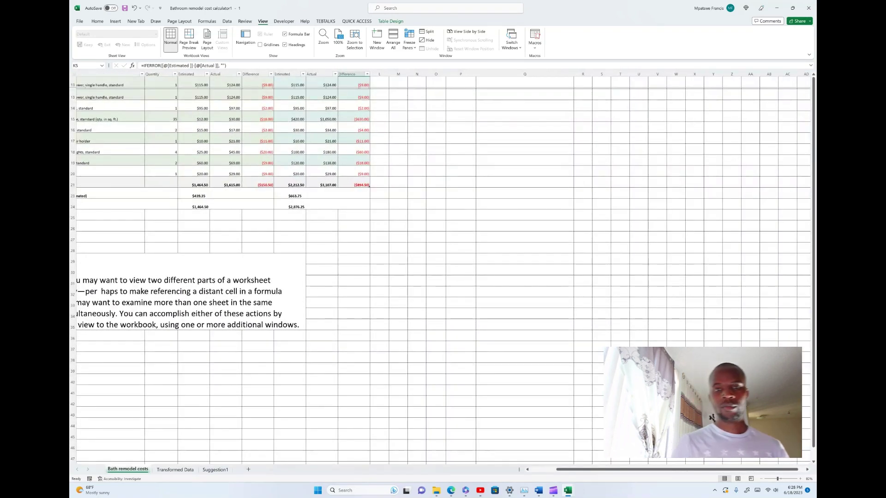
Freeze the first visible column and return to the title and header rows of the cost table.
left_click(409, 42)
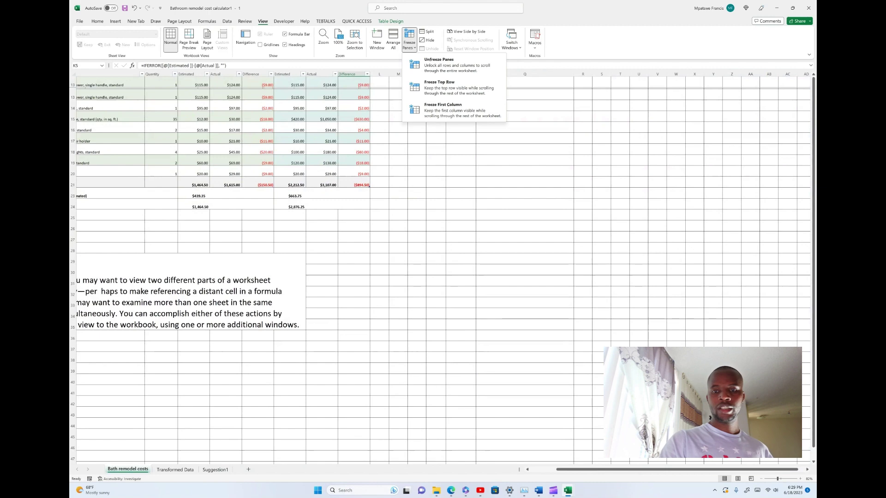
left_click(438, 64)
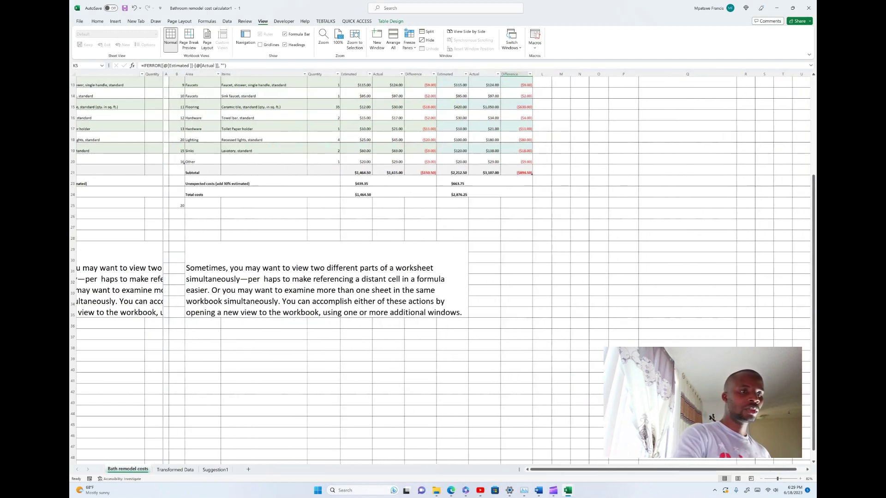
scroll(487, 270, "right", 3)
scroll(487, 269, "up", 4)
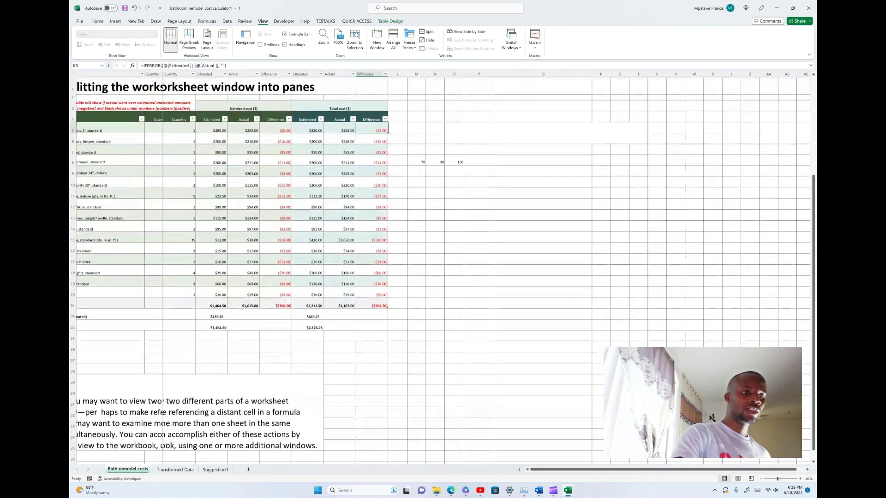
scroll(462, 231, "right", 4)
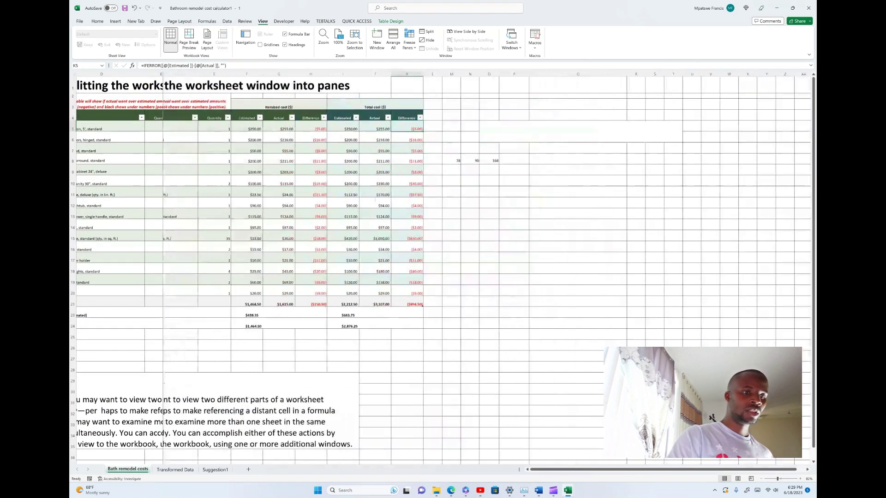
Examine how the table's other columns move beside the frozen column.
scroll(350, 231, "left", 4)
scroll(459, 298, "right", 3)
scroll(459, 298, "left", 3)
scroll(351, 231, "left", 4)
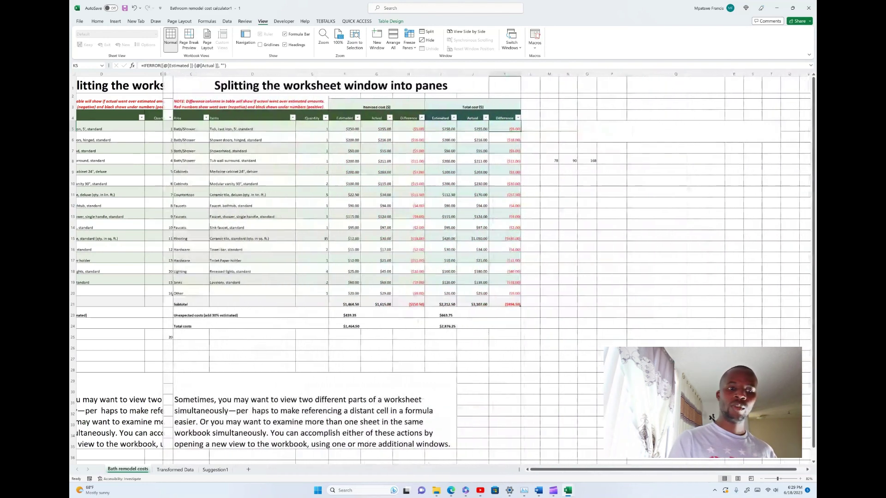
scroll(368, 269, "right", 2)
scroll(367, 268, "left", 3)
scroll(367, 269, "right", 2)
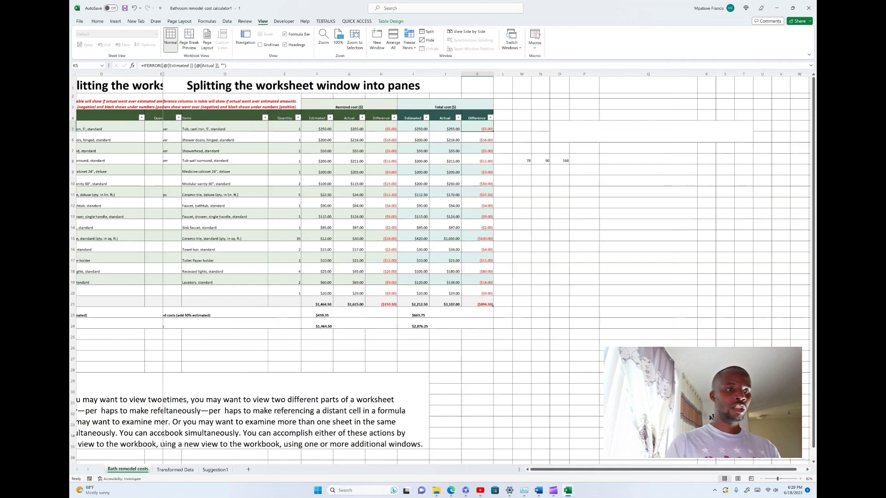
scroll(350, 230, "left", 2)
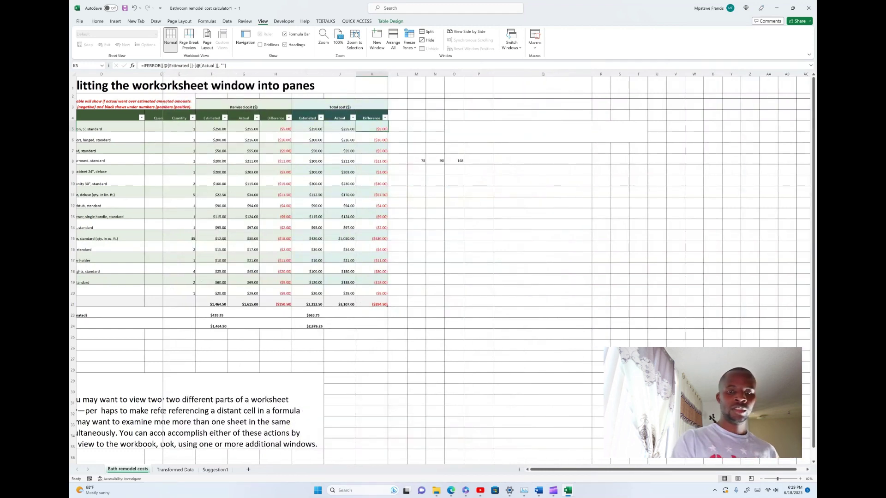
scroll(351, 231, "left", 1)
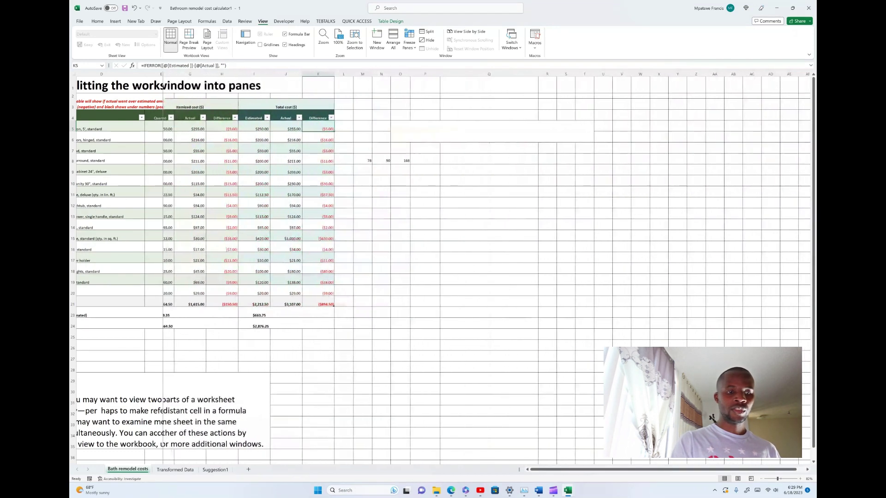
scroll(442, 259, "left", 1)
Handwrite a 1 and the word Frozen in blue ink over the frozen column.
mouse_move(91, 242)
left_mouse_down()
mouse_move(124, 217)
mouse_move(118, 252)
left_mouse_up()
left_click_drag(107, 253, 141, 242)
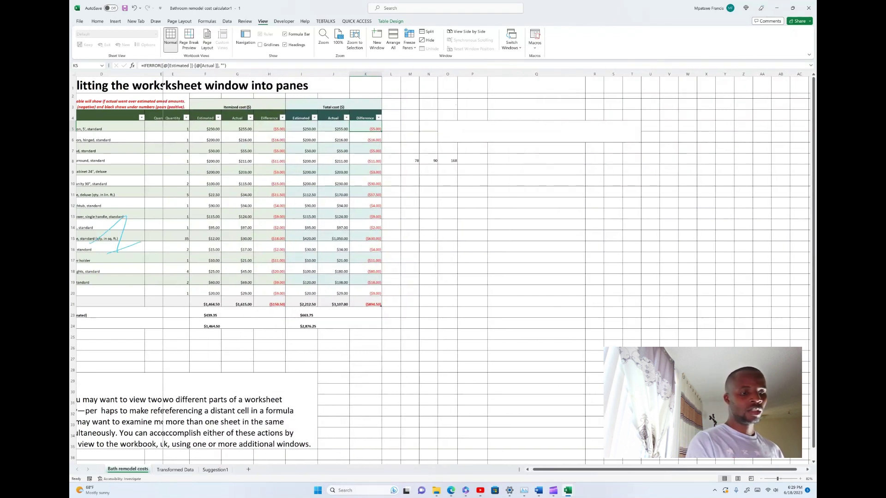
left_click_drag(91, 285, 87, 313)
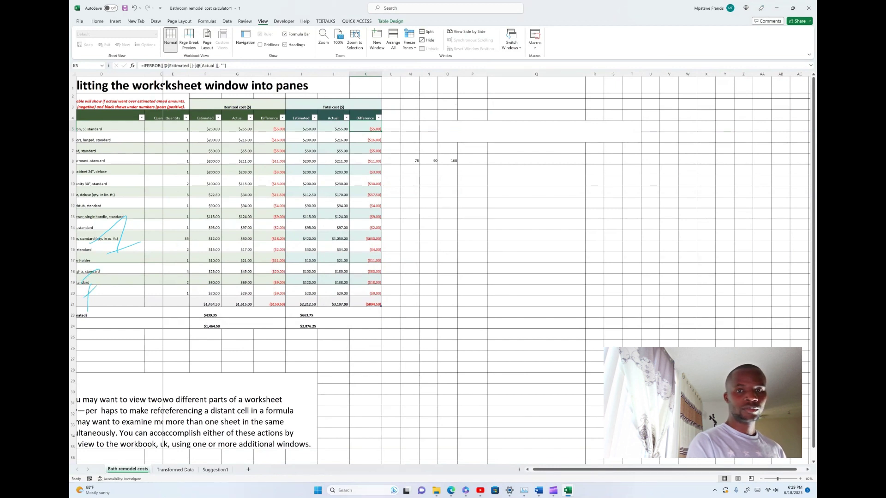
mouse_move(98, 296)
left_mouse_down()
mouse_move(94, 310)
mouse_move(102, 287)
left_mouse_up()
mouse_move(104, 290)
left_mouse_down()
mouse_move(121, 303)
mouse_move(135, 297)
left_mouse_up()
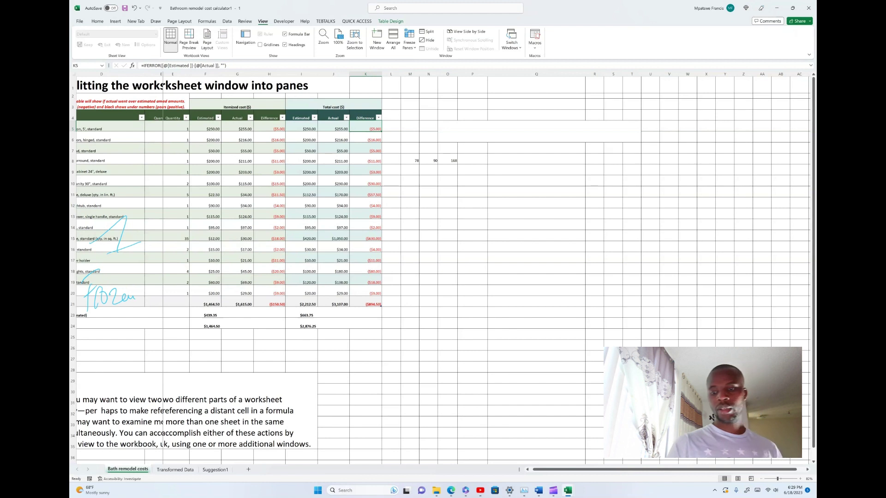
Handwrite the word Free inside a circle over the empty columns beyond the table and compare it with the frozen annotation.
mouse_move(520, 205)
left_mouse_down()
mouse_move(517, 245)
mouse_move(539, 192)
left_mouse_up()
left_click_drag(512, 217, 578, 220)
mouse_move(582, 189)
left_mouse_down()
mouse_move(544, 273)
mouse_move(526, 176)
left_mouse_up()
scroll(484, 267, "left", 2)
scroll(484, 268, "right", 3)
scroll(484, 267, "left", 2)
scroll(484, 267, "right", 1)
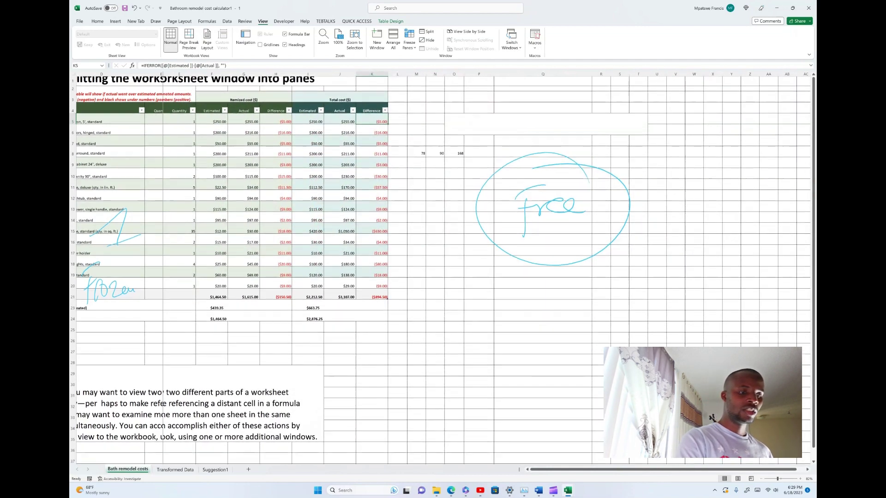
scroll(489, 190, "down", 1)
scroll(489, 191, "up", 1)
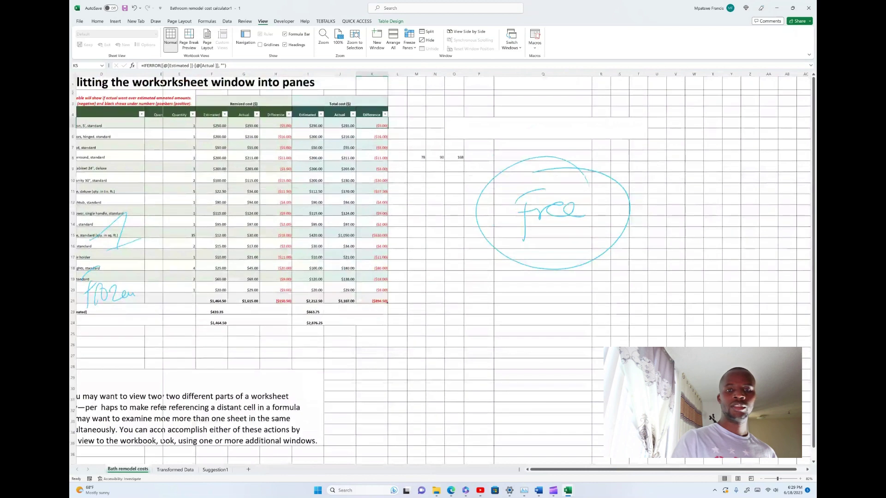
Unfreeze the panes and check how the whole worksheet moves both vertically and horizontally.
left_click(409, 43)
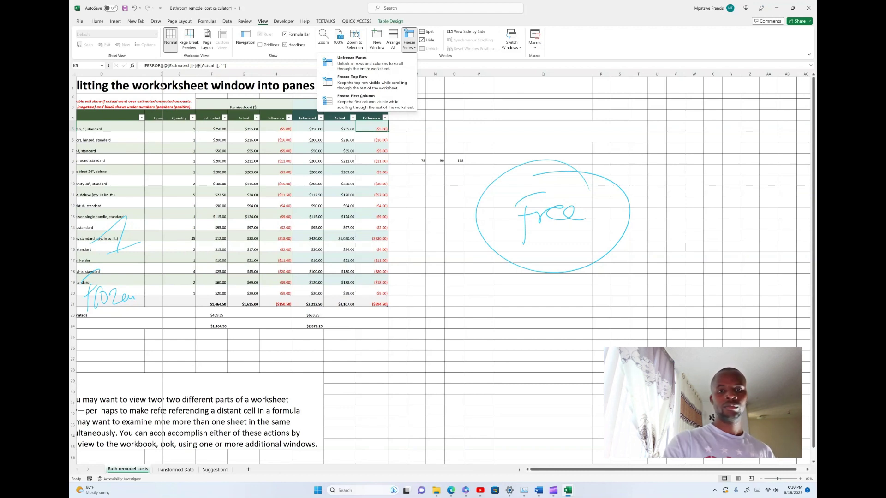
left_click(367, 63)
scroll(443, 270, "down", 1)
scroll(443, 270, "down", 2)
scroll(443, 270, "up", 2)
scroll(443, 270, "down", 1)
scroll(443, 270, "up", 1)
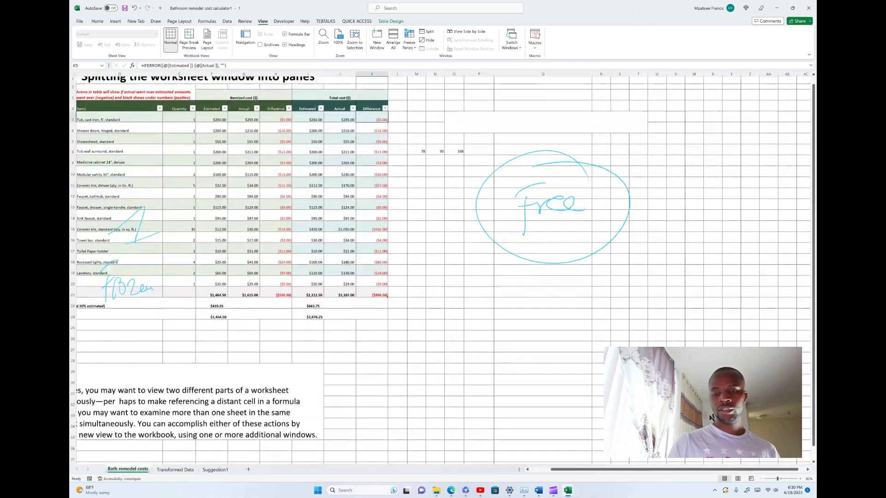
scroll(443, 269, "down", 2)
scroll(443, 270, "right", 2)
scroll(443, 270, "left", 2)
scroll(443, 270, "down", 1)
scroll(443, 270, "right", 1)
scroll(443, 270, "up", 2)
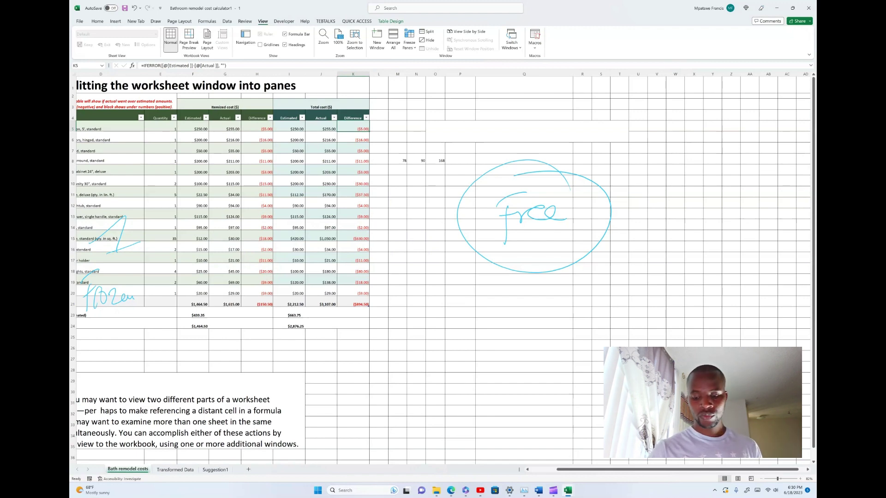
Switch to the Edge browser and show the Tebtalks YouTube channel page.
key("alt+Tab")
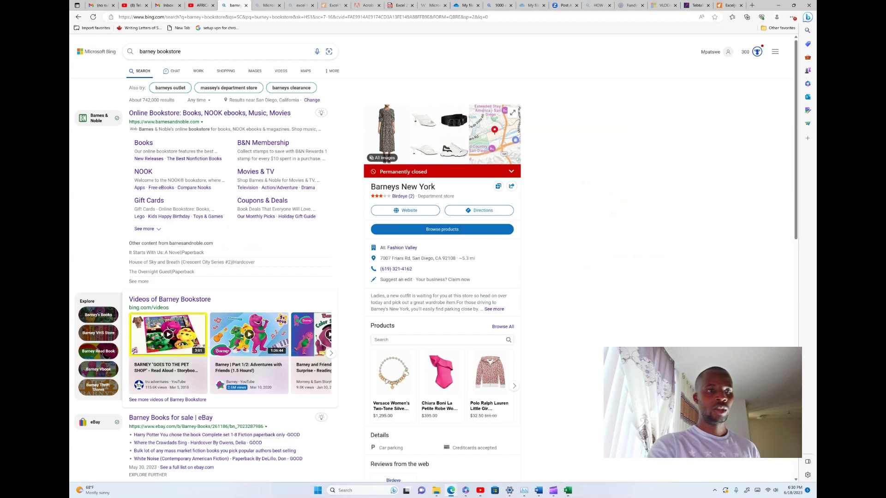
key("ctrl+2")
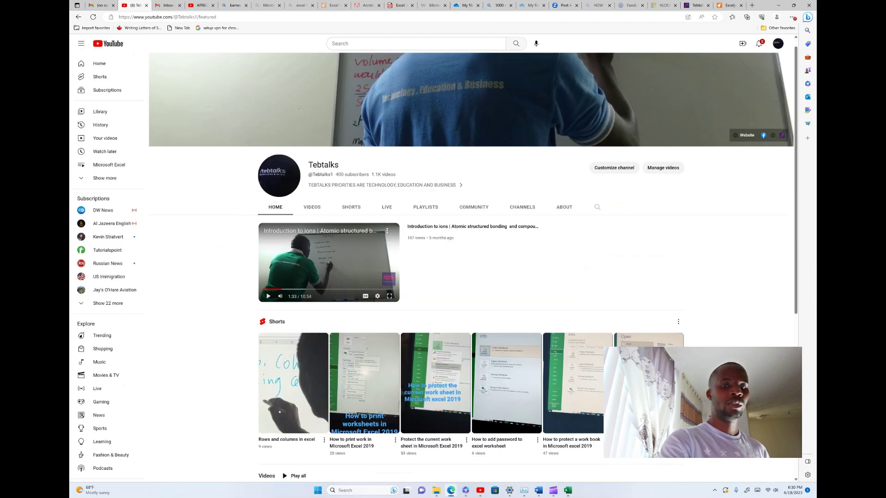